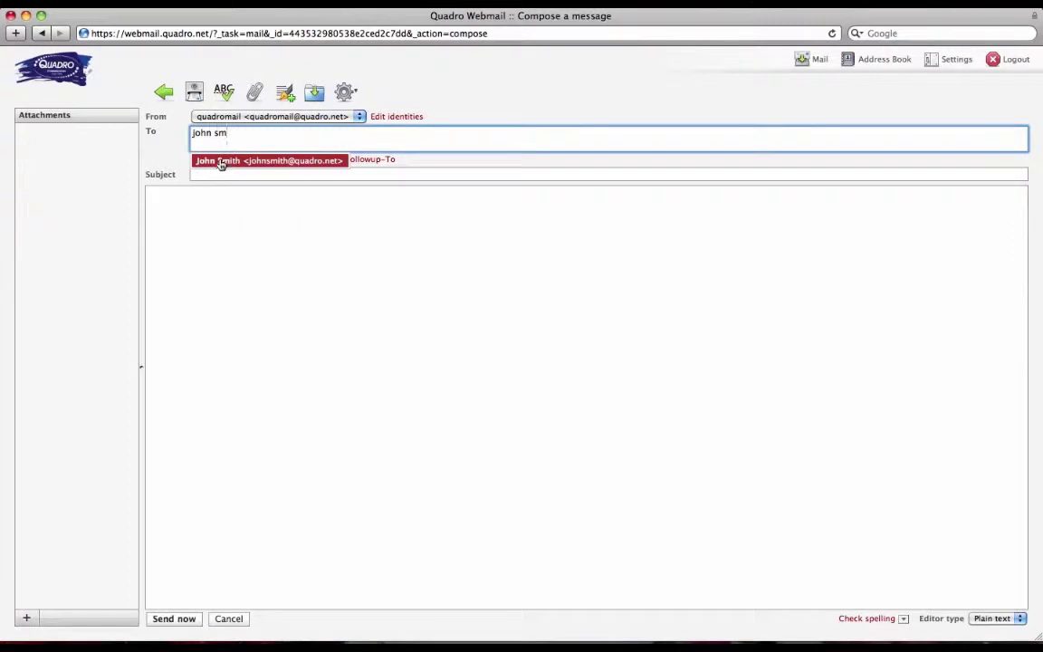
Address the message to the suggested contact and enter "Hello" as the subject
left_click(220, 163)
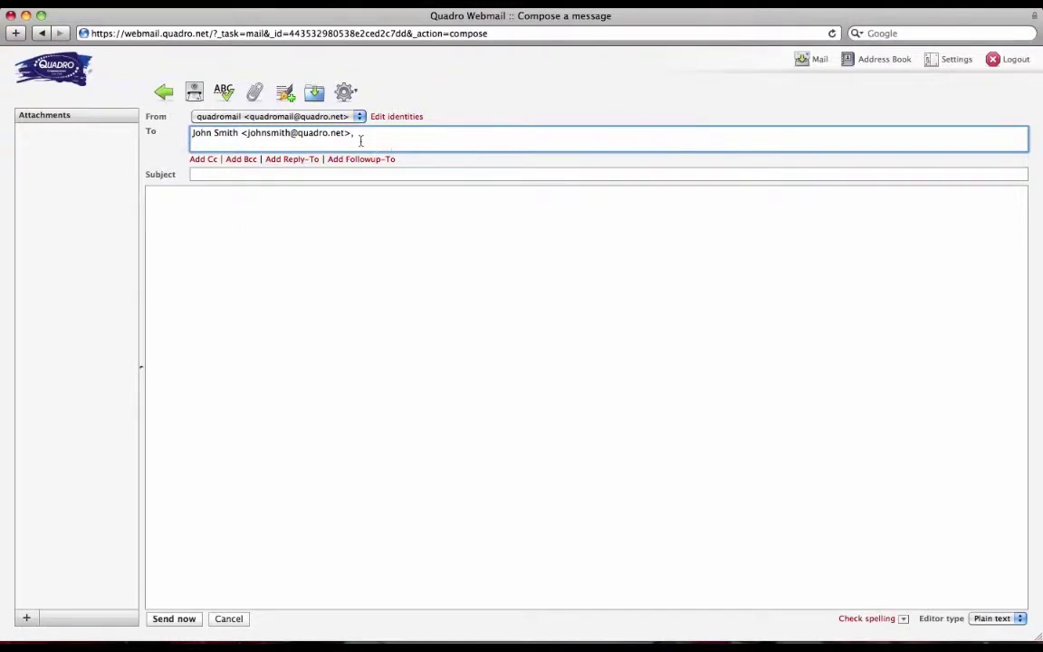
left_click(290, 172)
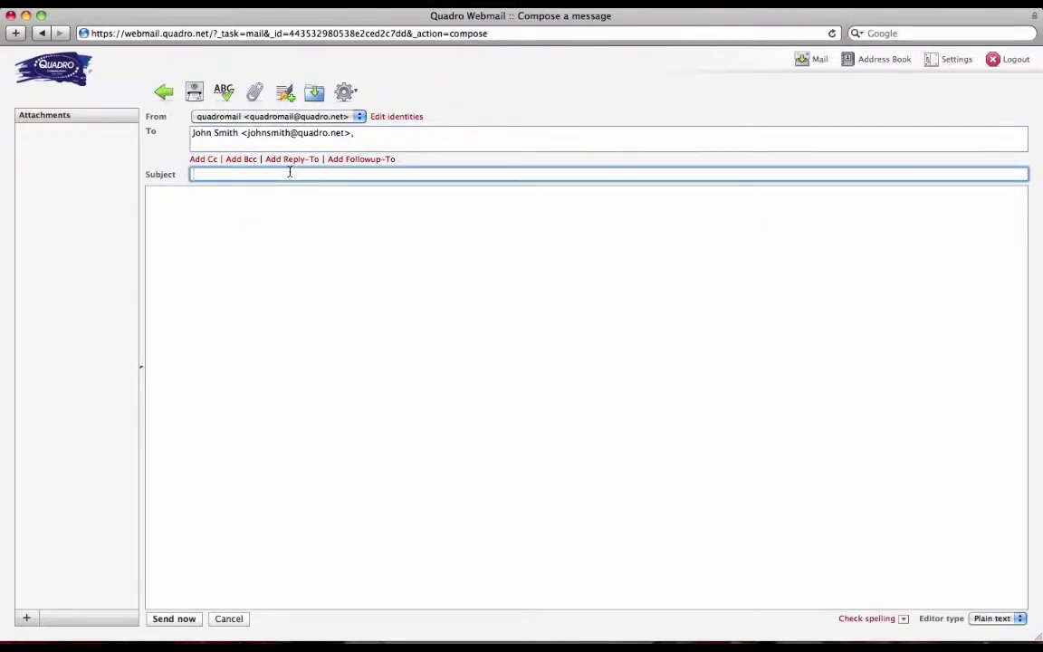
type("Hello")
Write the message body: a "Good Morning" greeting with the recipient's first name, "Just checking in to see how yu are doing." and "Talk soon,"
left_click(294, 201)
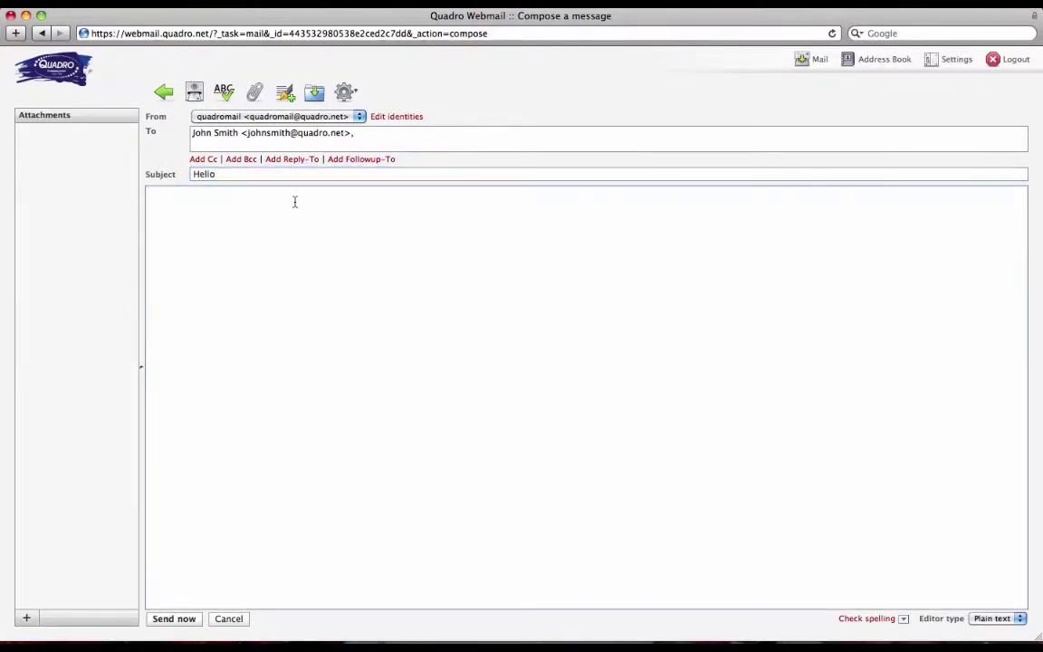
type("Good Morning Joh")
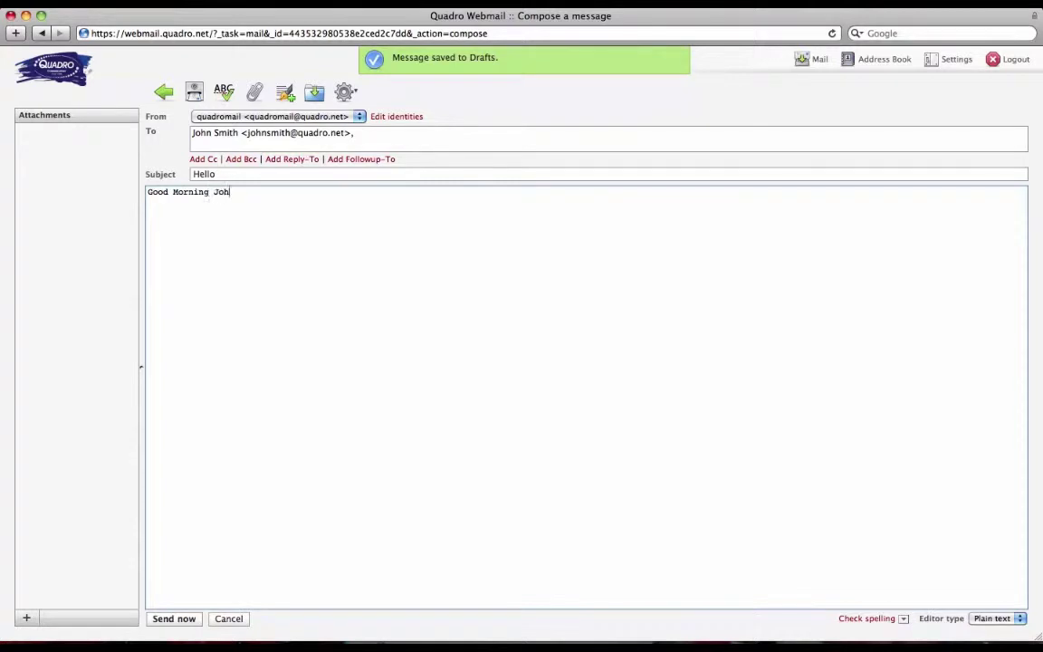
type("n,")
key("Return")
type("Just checki")
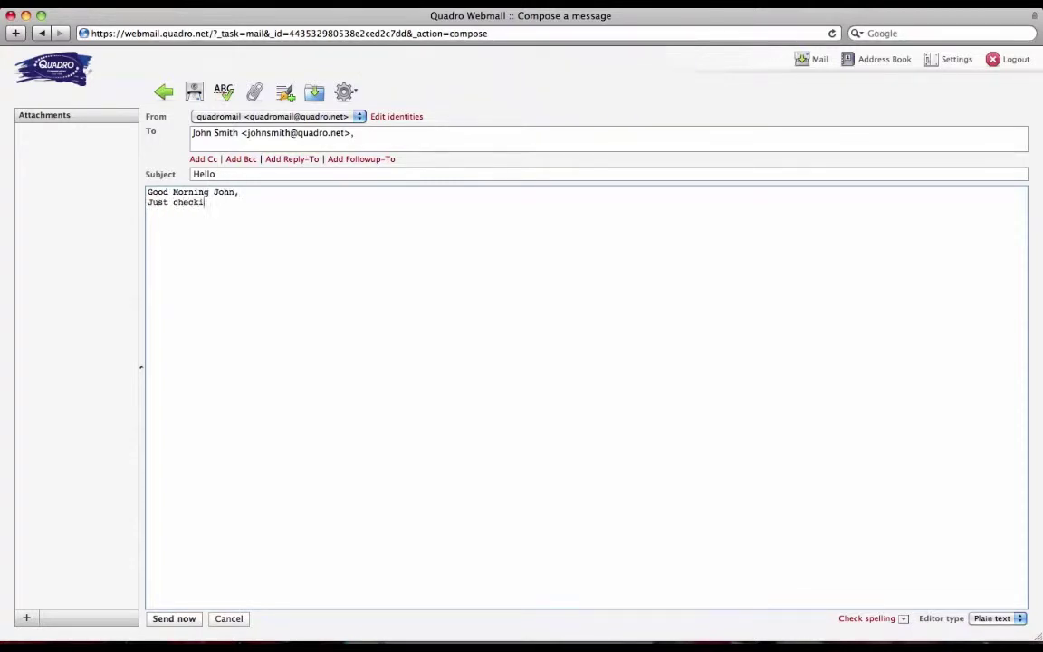
type("ng in to see how yu are doing.")
key("Return")
type("Talk soon,")
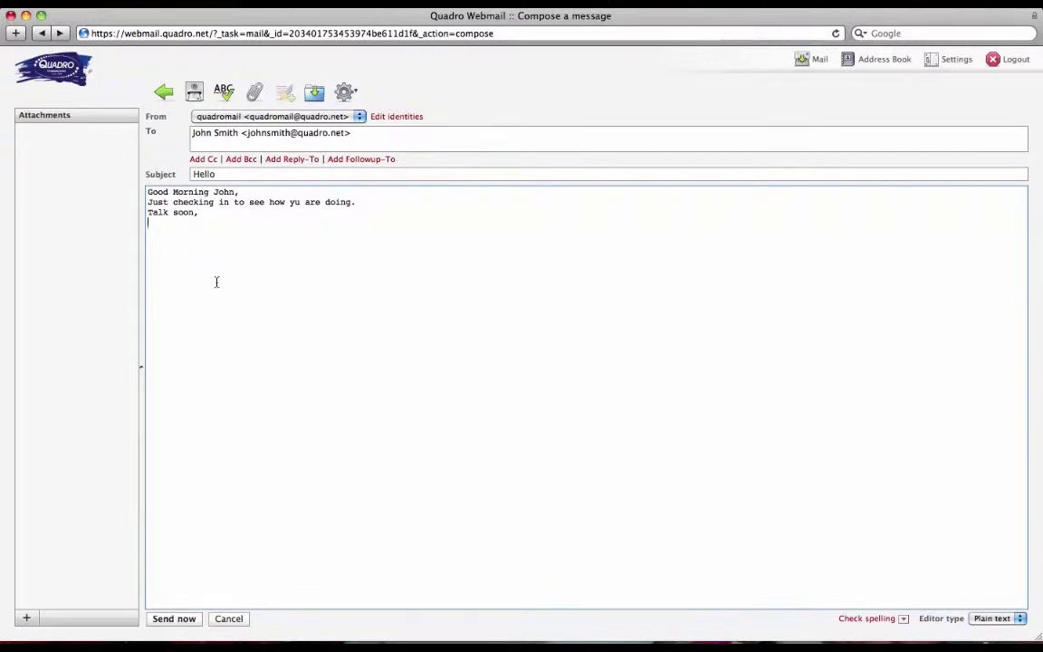
Run the spelling check on the message and replace "yu" with the suggestion "you"
left_click(223, 93)
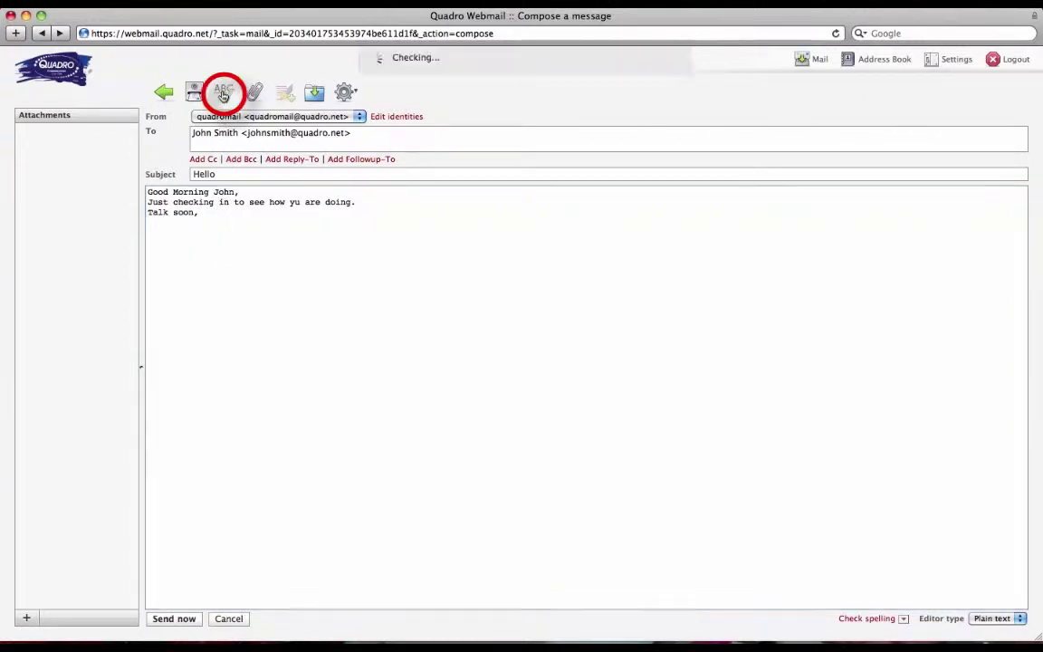
left_click(295, 208)
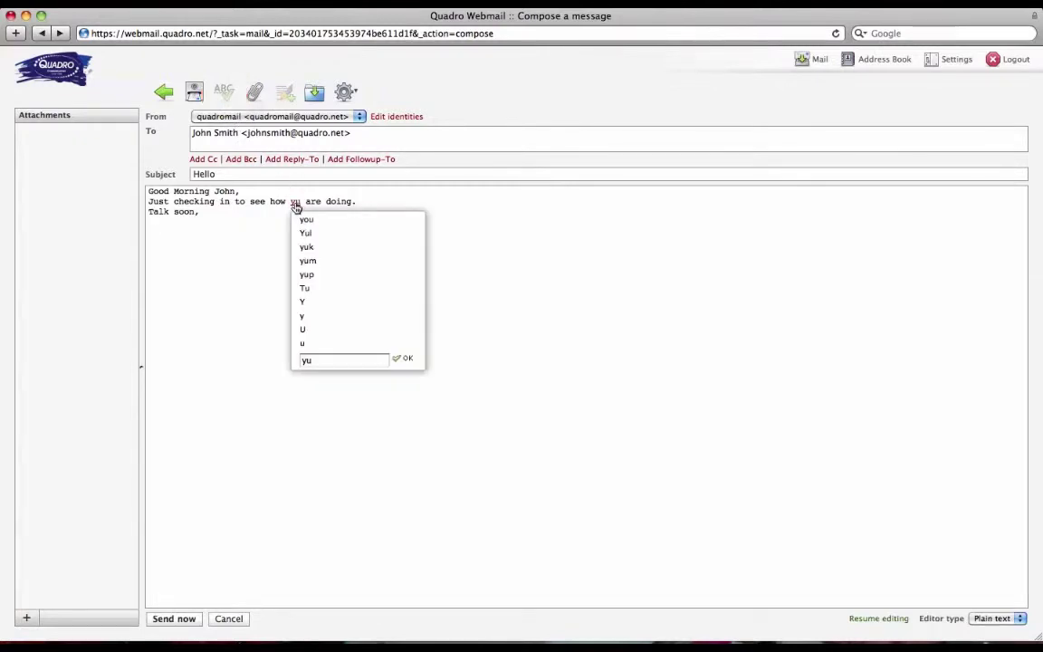
left_click(335, 220)
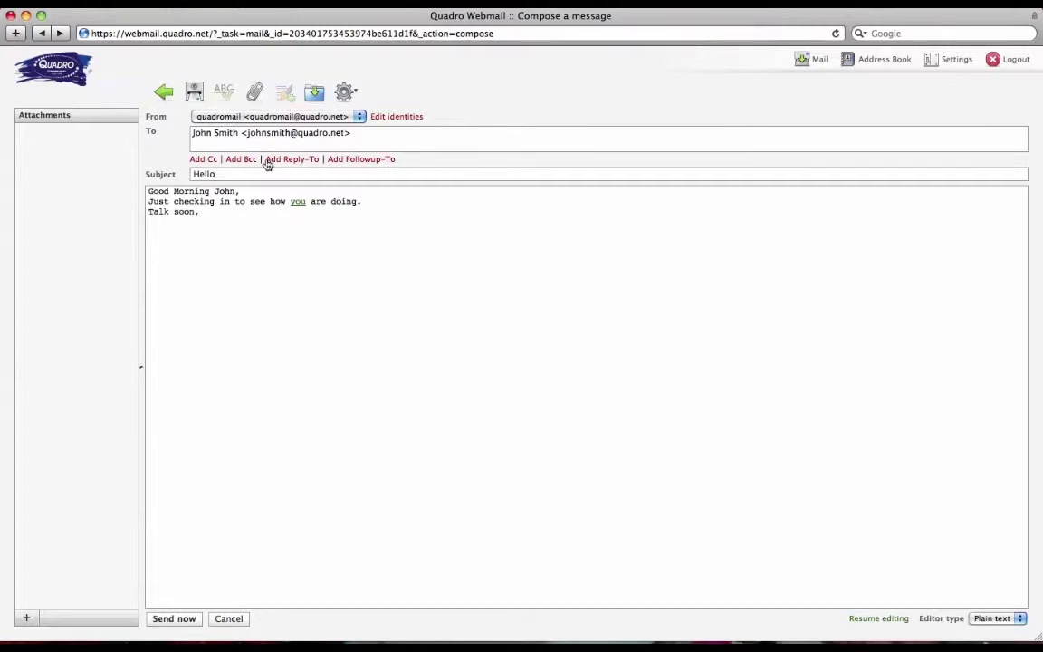
Attach the file modem.jpg to the message and upload it
left_click(256, 97)
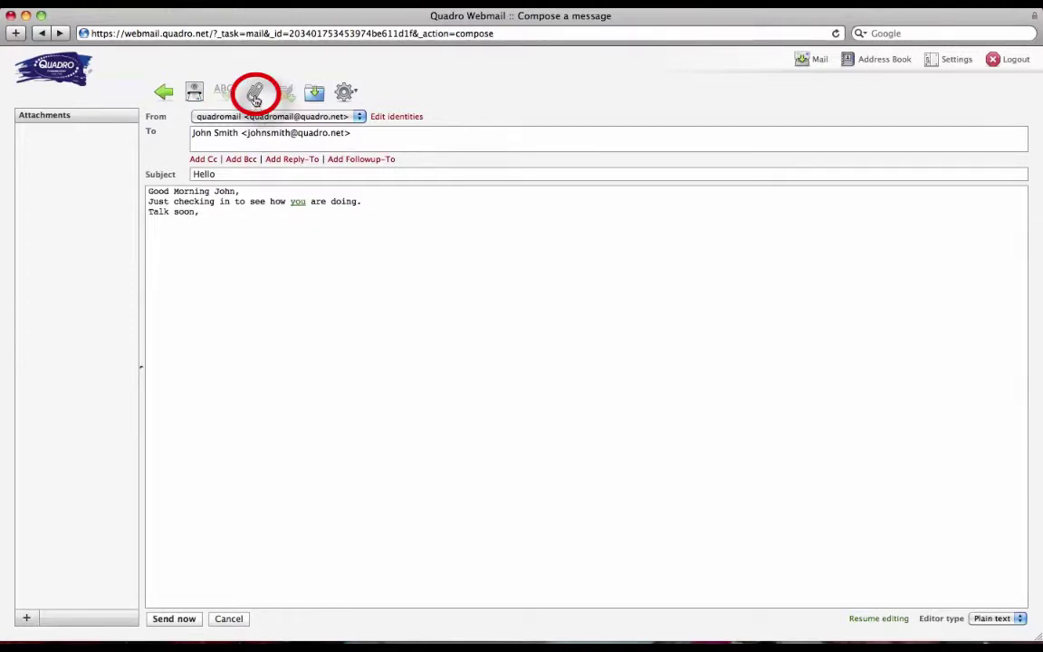
left_click(256, 98)
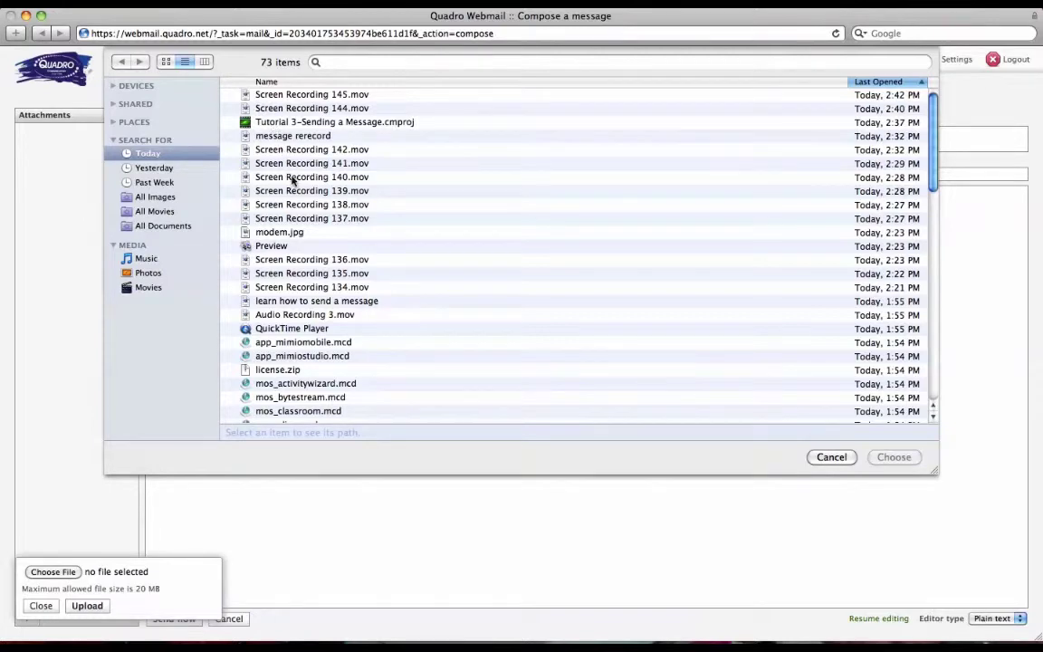
left_click(299, 233)
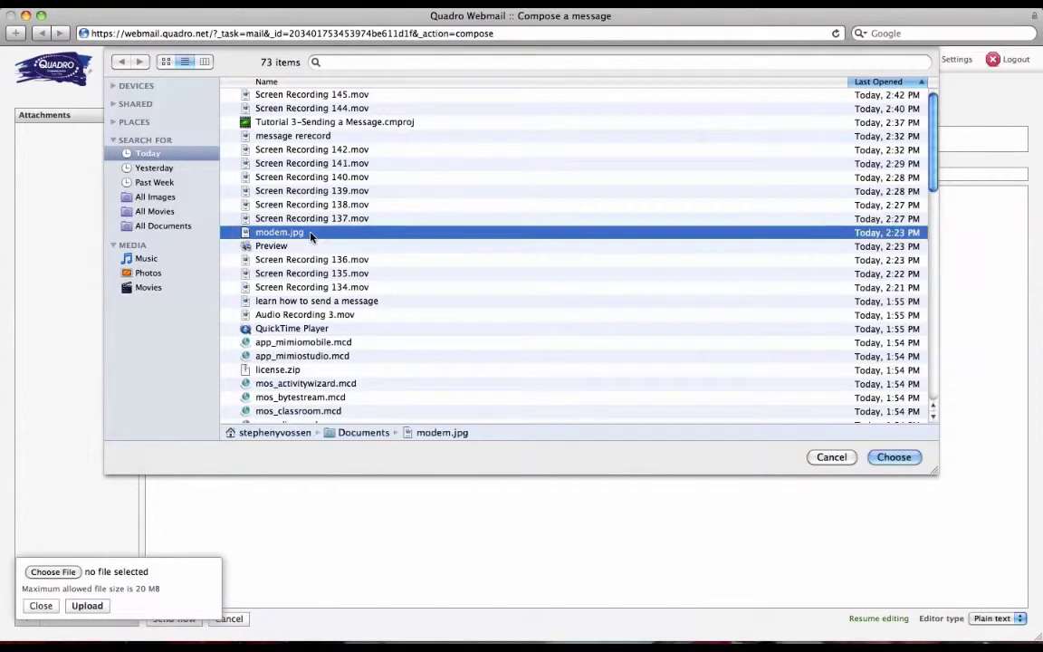
left_click(892, 456)
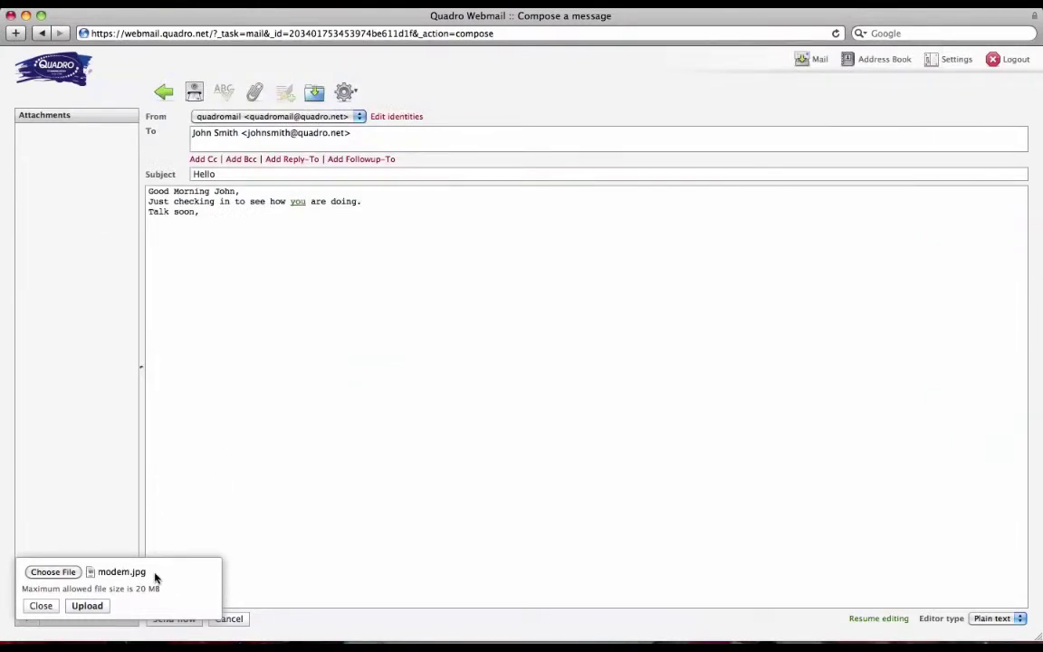
left_click(93, 606)
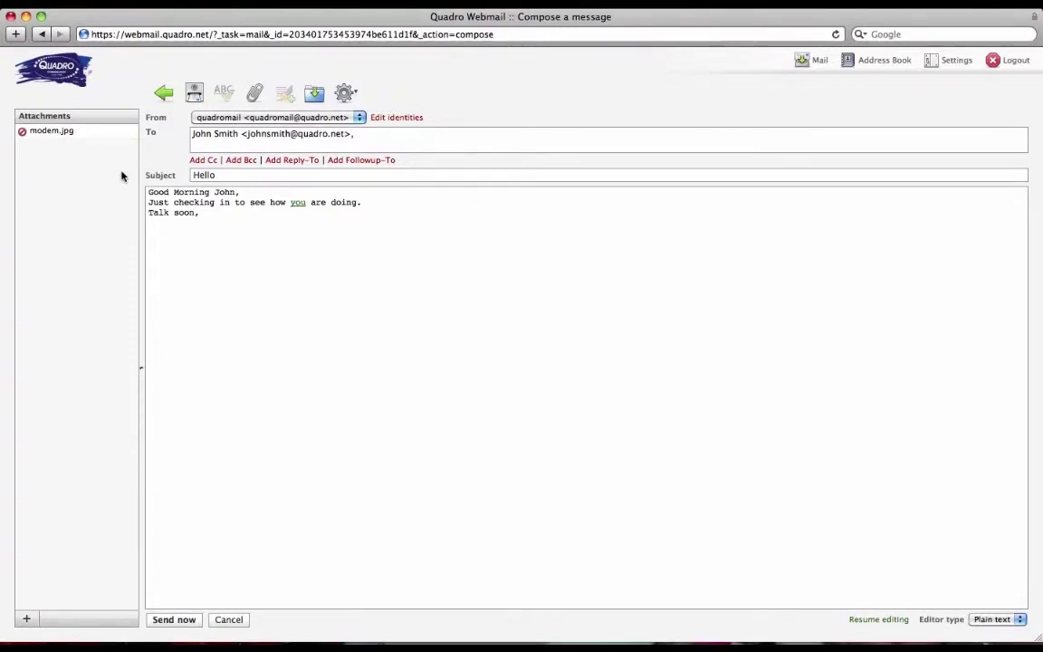
Look up a contact group as an extra recipient by entering "work", and remove the entry
left_click(362, 134)
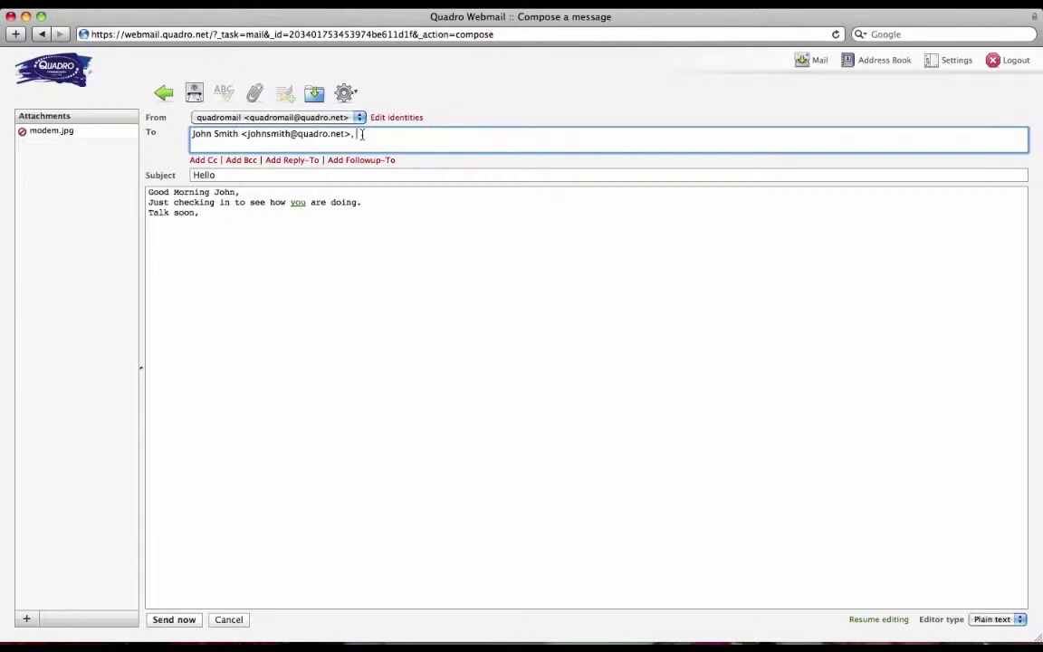
type("work")
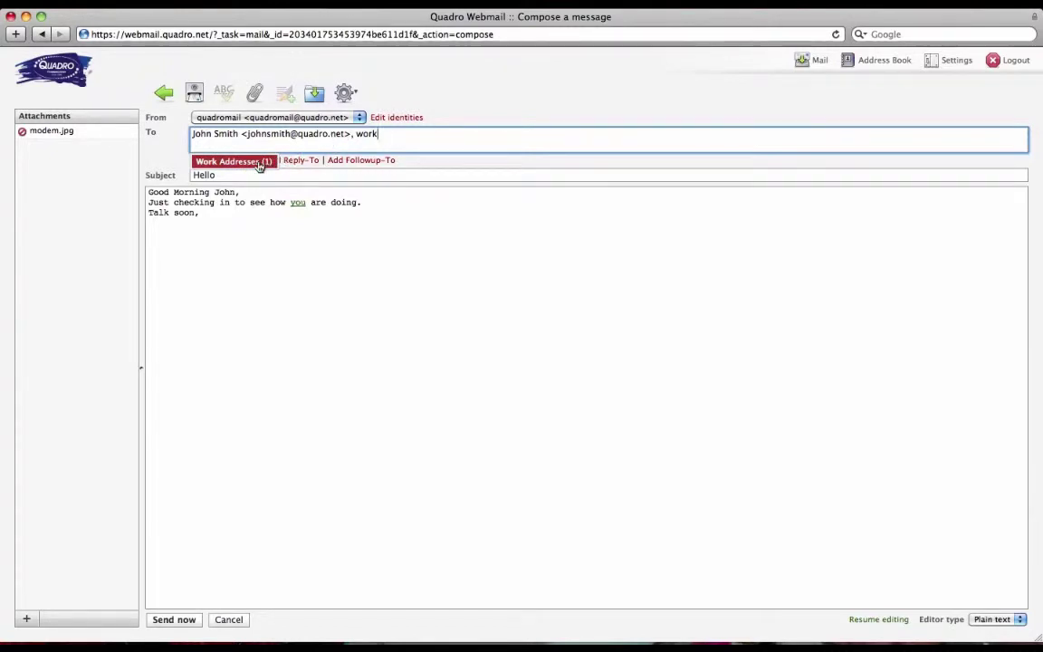
left_click(393, 136)
key("BackSpace")
key("BackSpace")
key("BackSpace")
key("BackSpace")
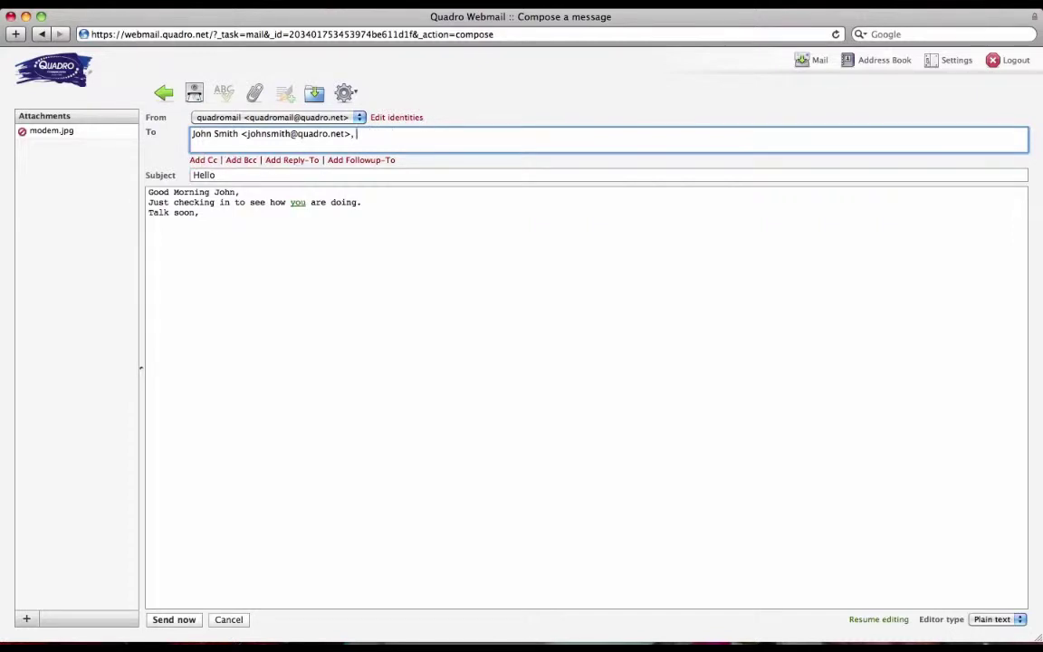
Look up another contact group as an extra recipient by entering "farm", and clear that text
type("farm")
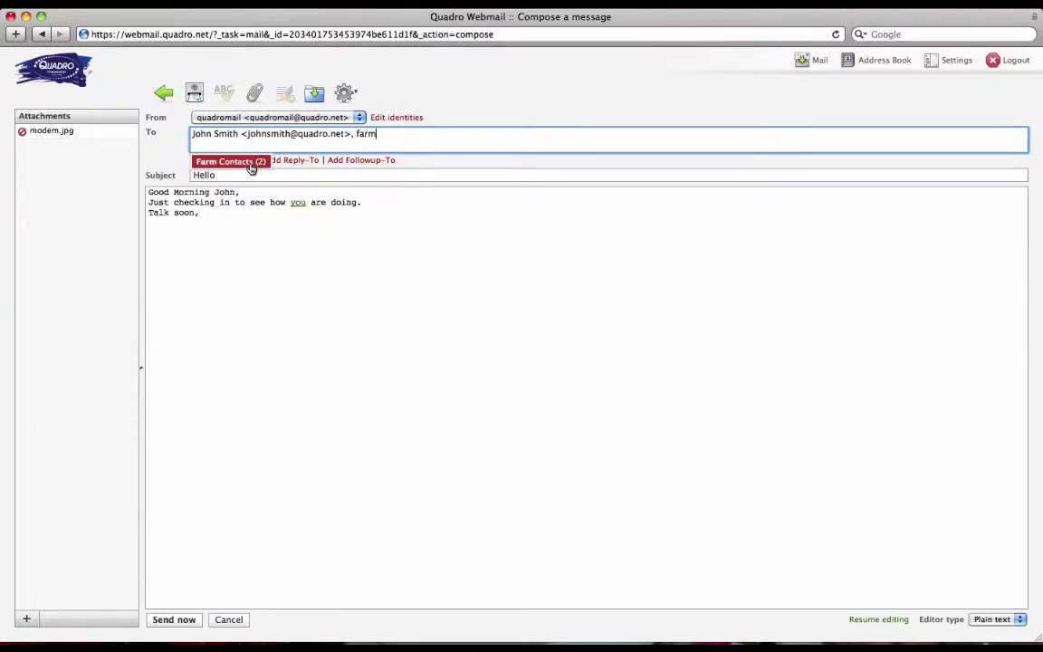
left_click(413, 137)
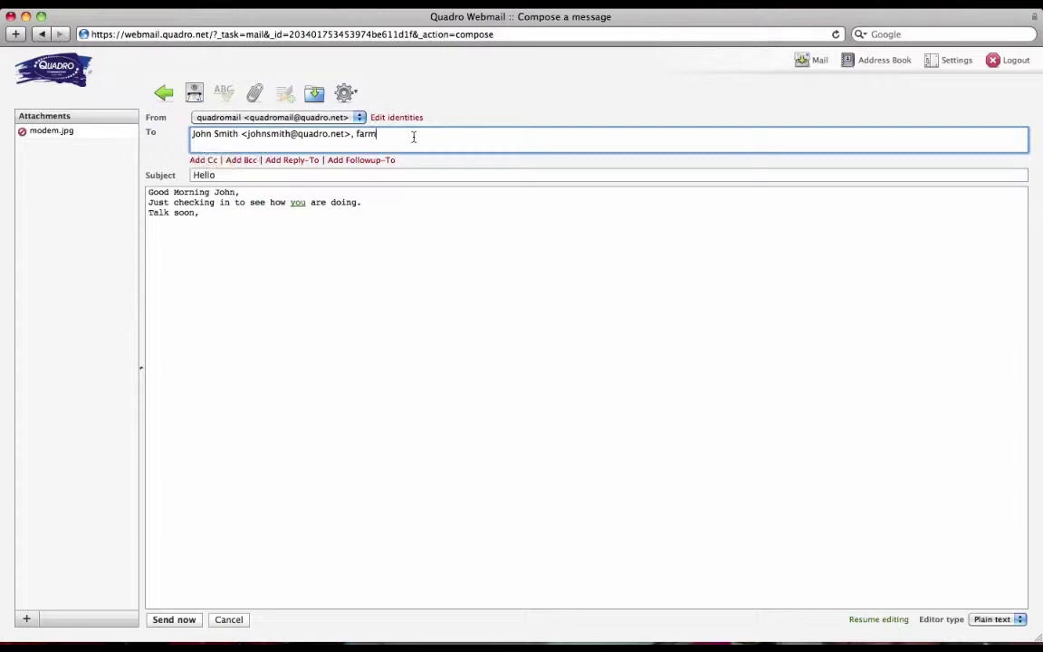
key("BackSpace")
key("BackSpace")
key("BackSpace")
key("BackSpace")
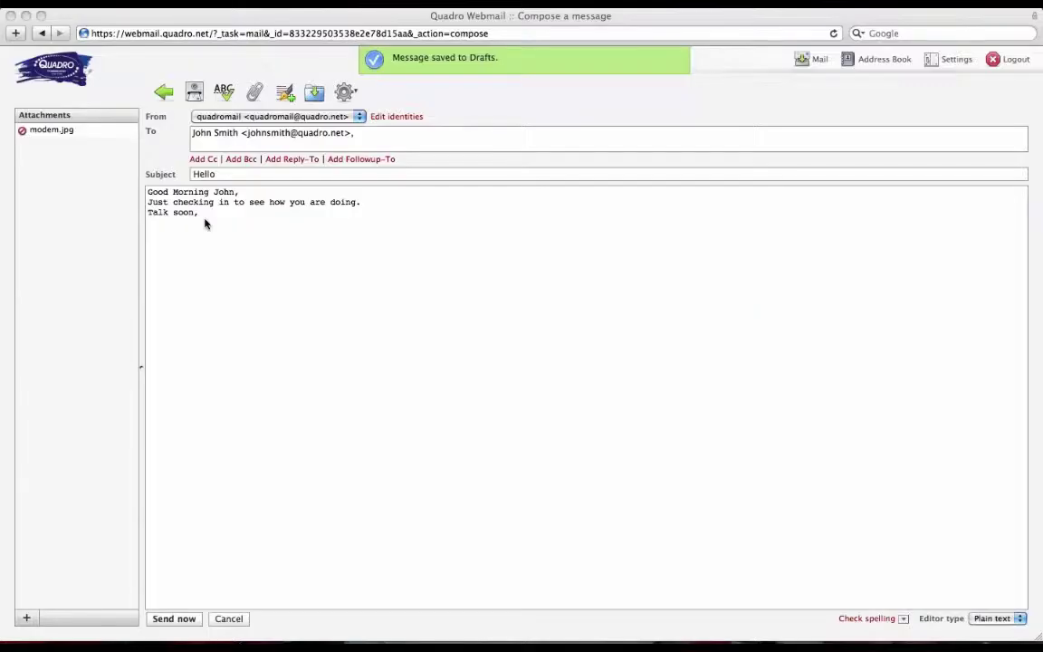
Insert the stored signature below the closing line of the message body
left_click(204, 223)
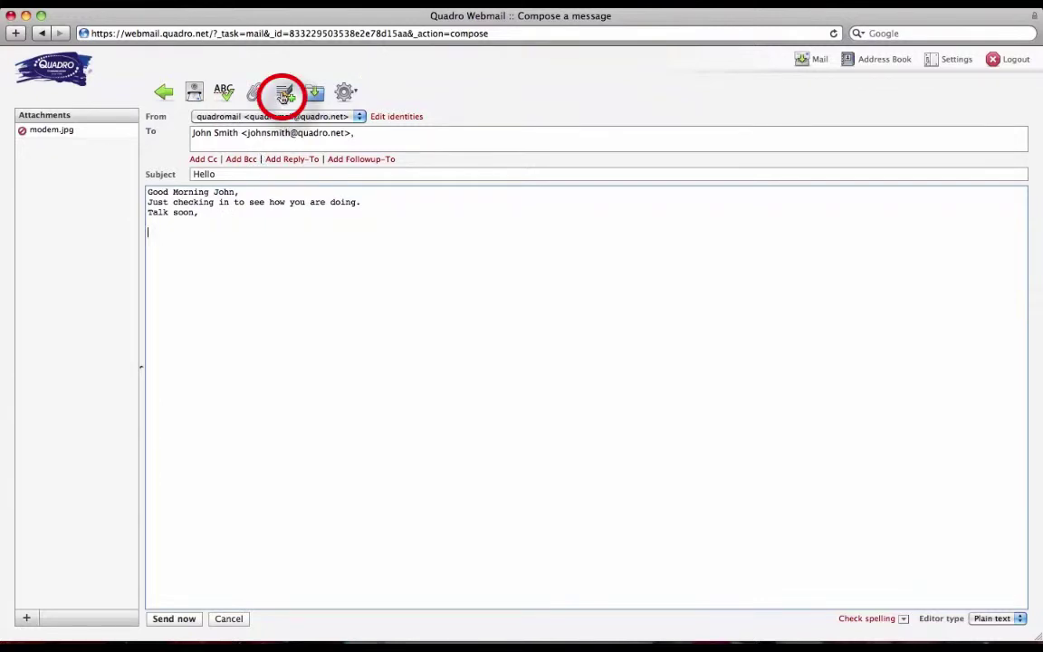
left_click(283, 95)
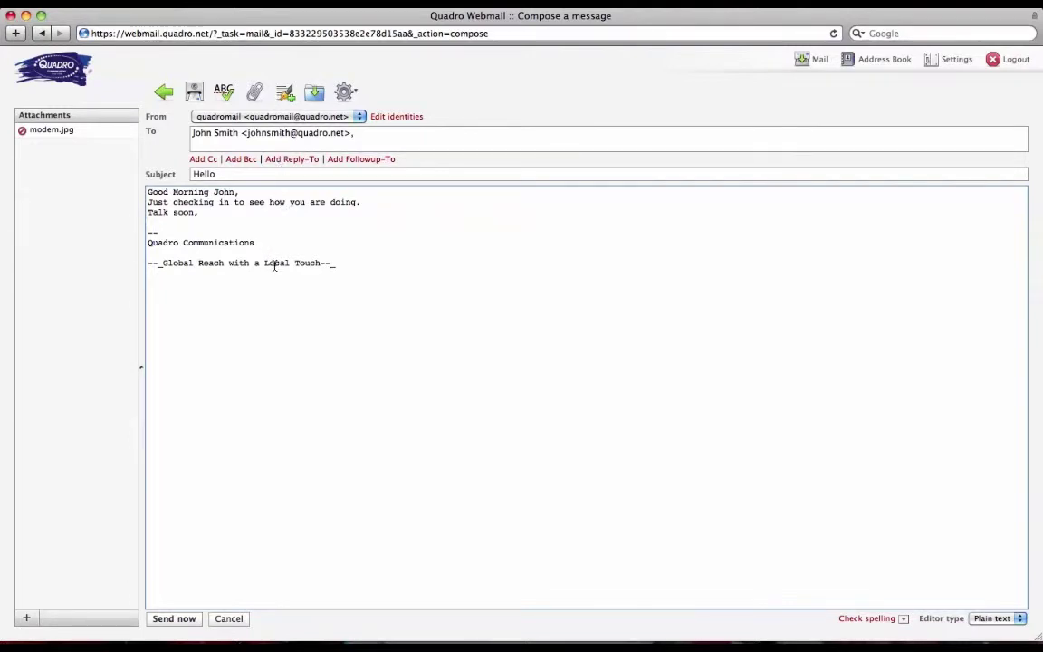
left_click_drag(255, 243, 135, 243)
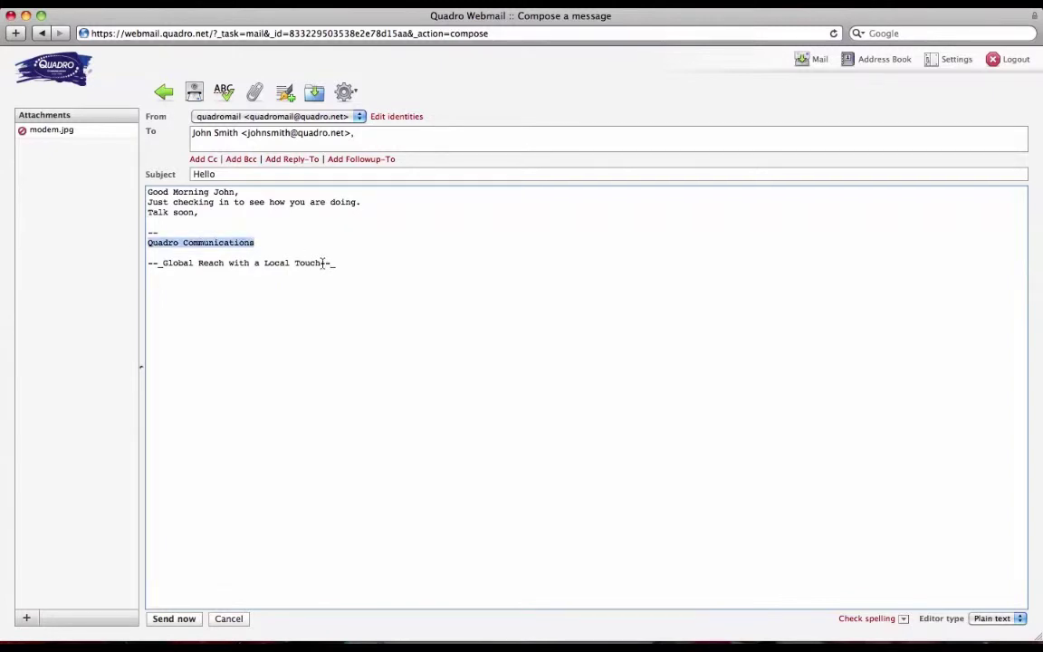
left_click_drag(331, 263, 167, 266)
left_click(267, 240)
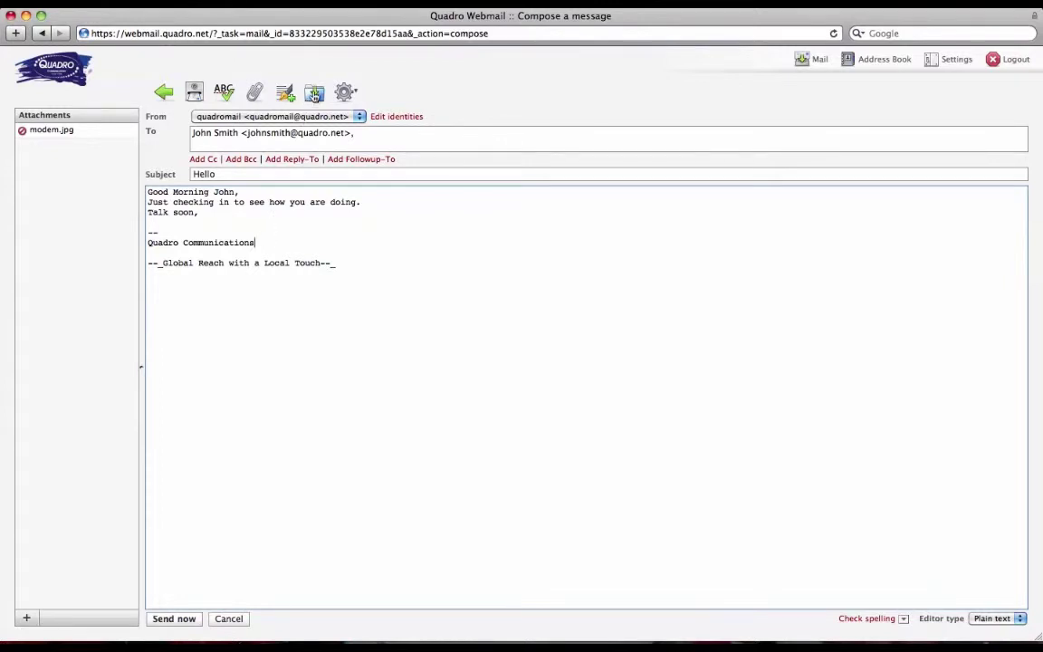
Save the message as a draft and preview the "Hello" message in the Drafts folder
left_click(314, 94)
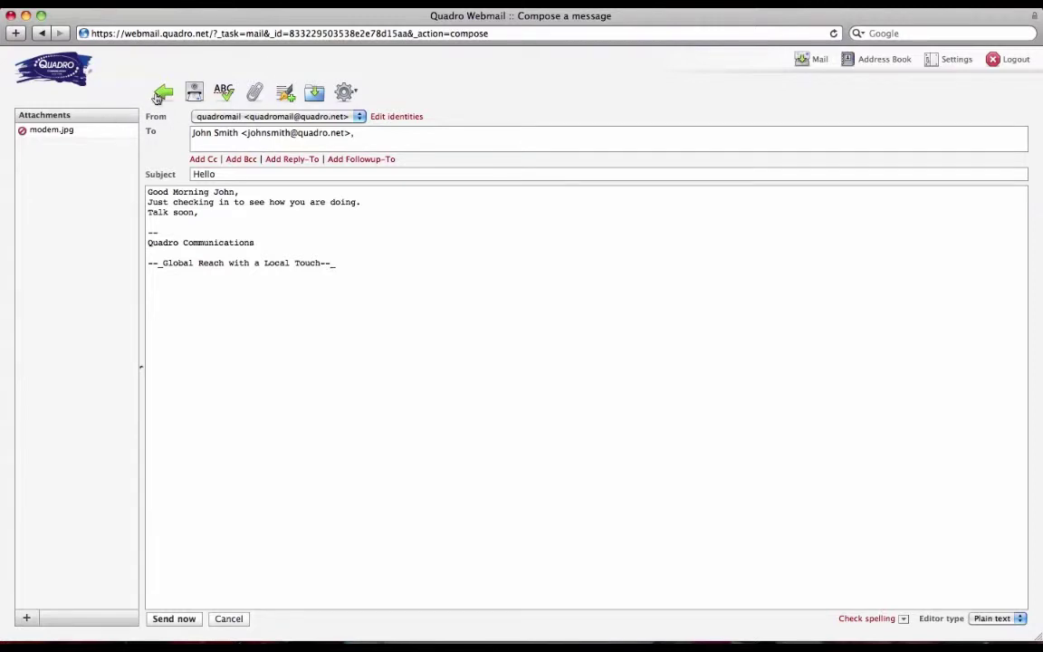
left_click(162, 95)
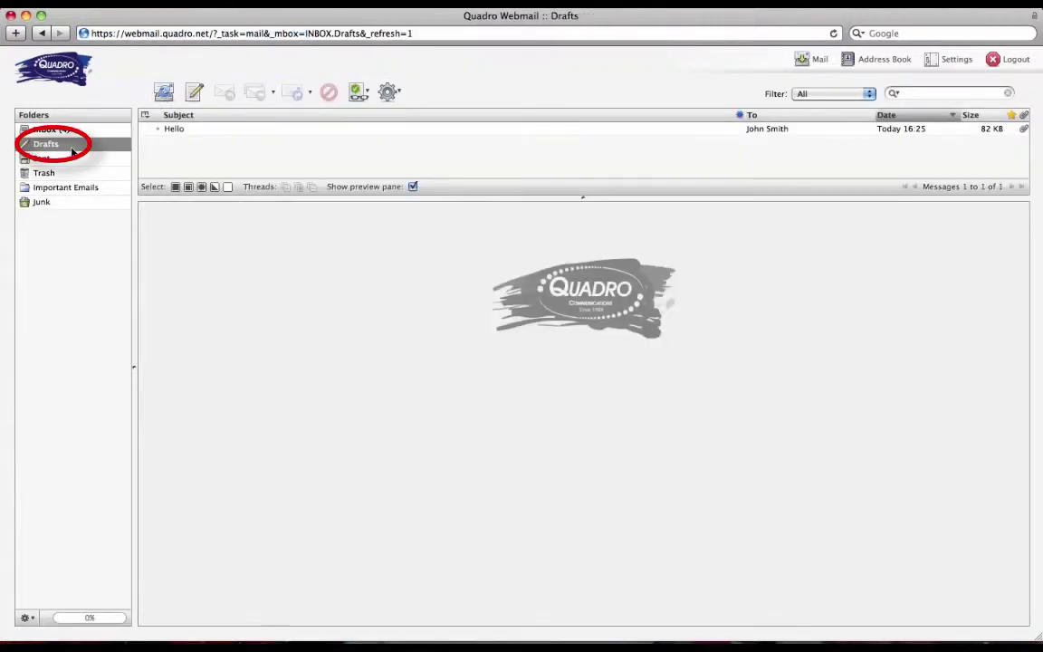
left_click(174, 130)
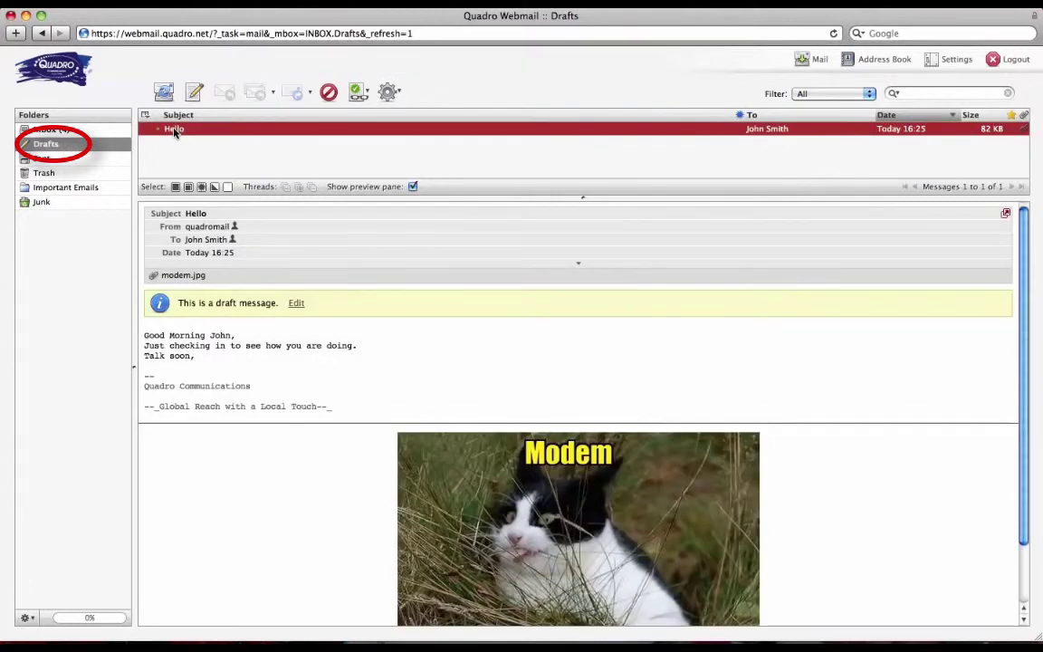
scroll(233, 284, "down", 2)
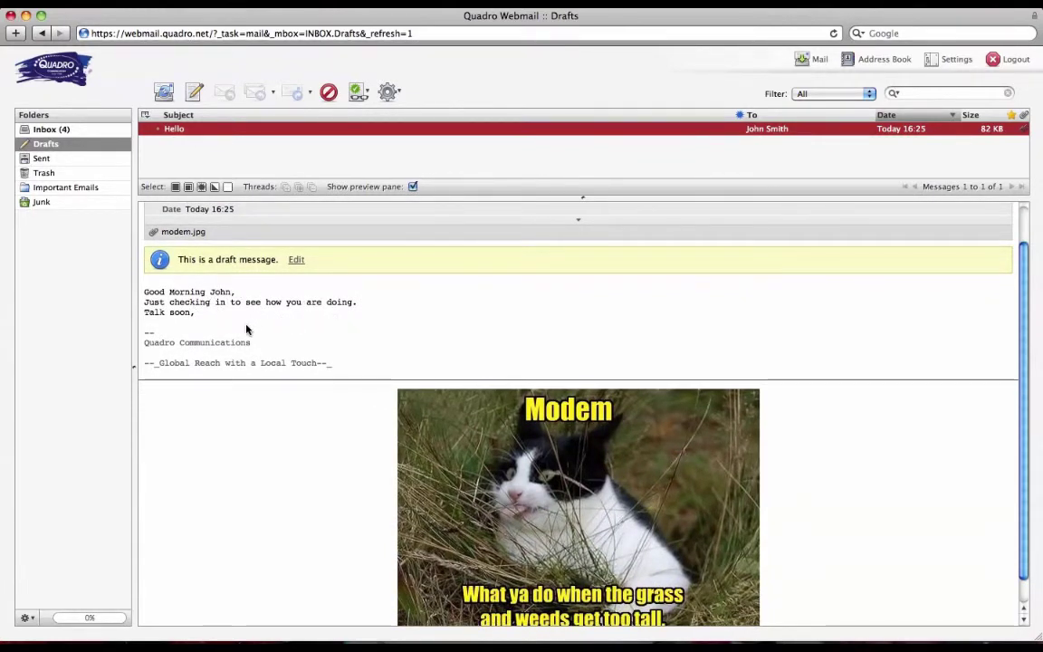
scroll(242, 384, "up", 1)
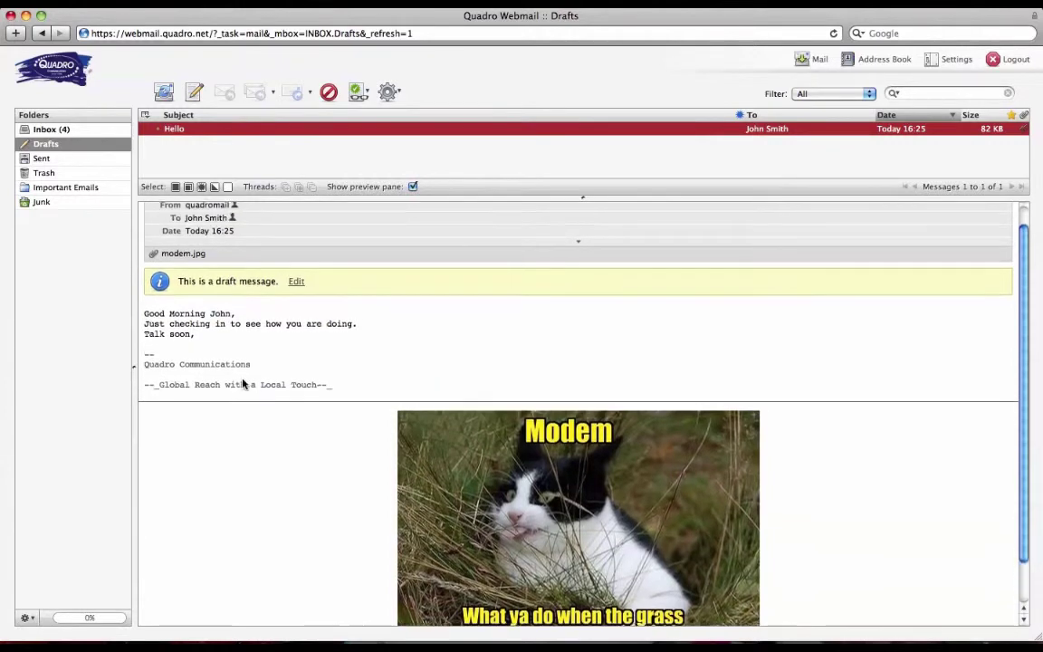
scroll(243, 384, "up", 1)
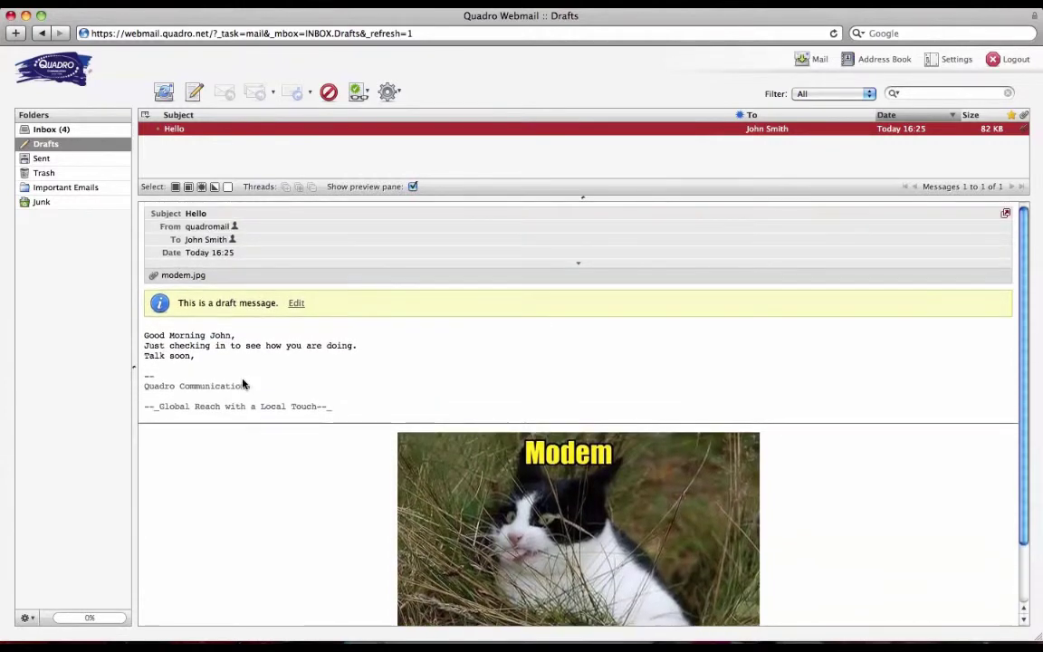
Reopen the draft for editing and request a return receipt and a delivery status notification in its message options
left_click(298, 306)
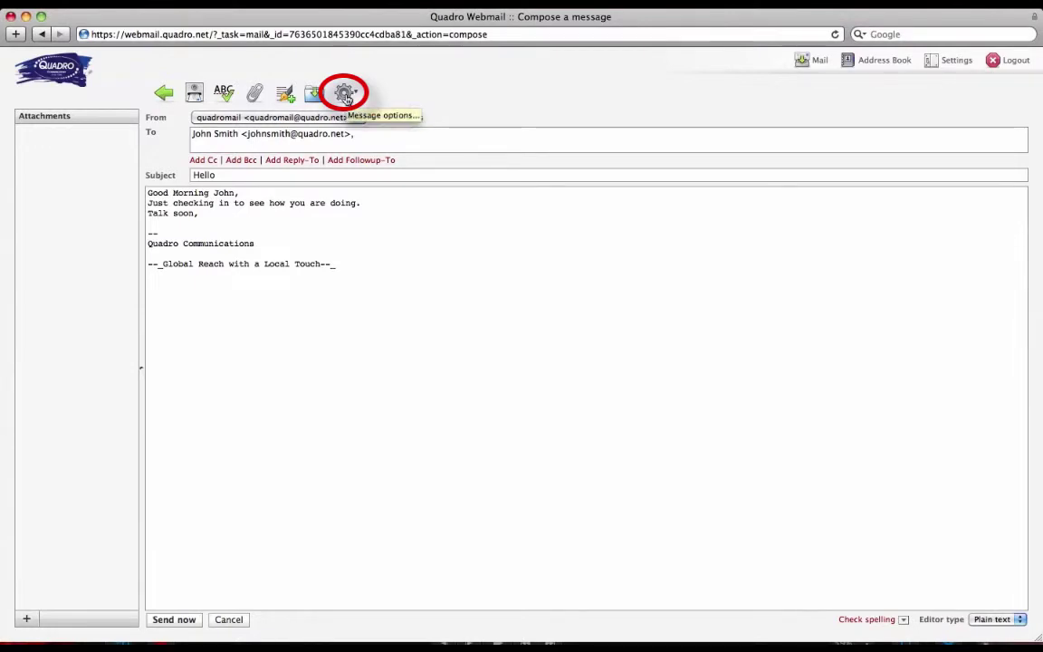
left_click(346, 96)
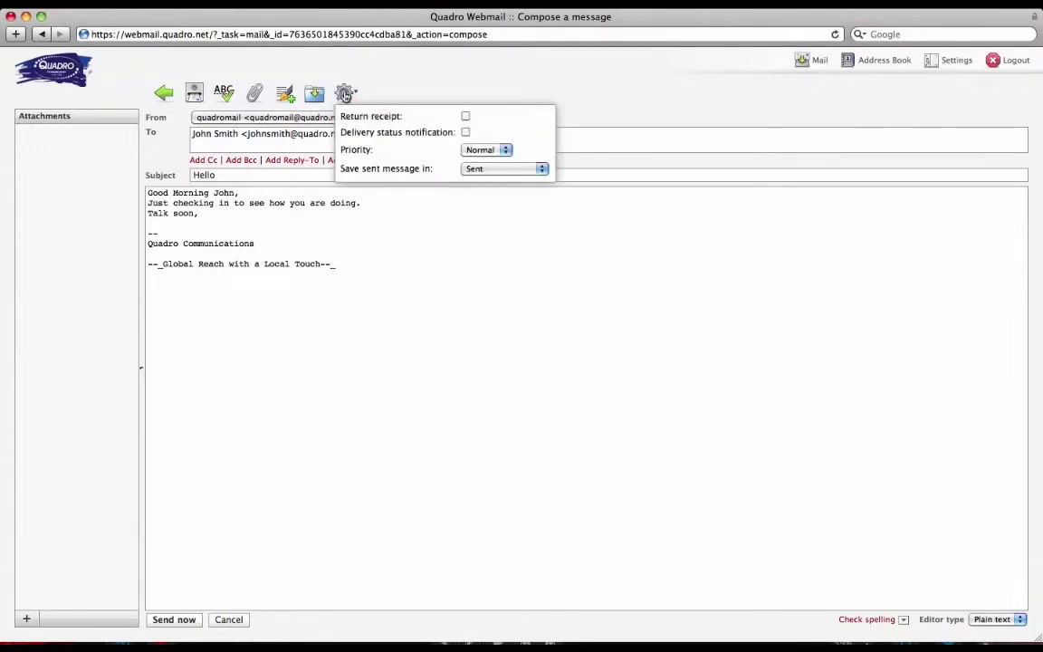
left_click(467, 133)
Review the available priority levels and the folders for saving the sent message, and close the message options
left_click(508, 151)
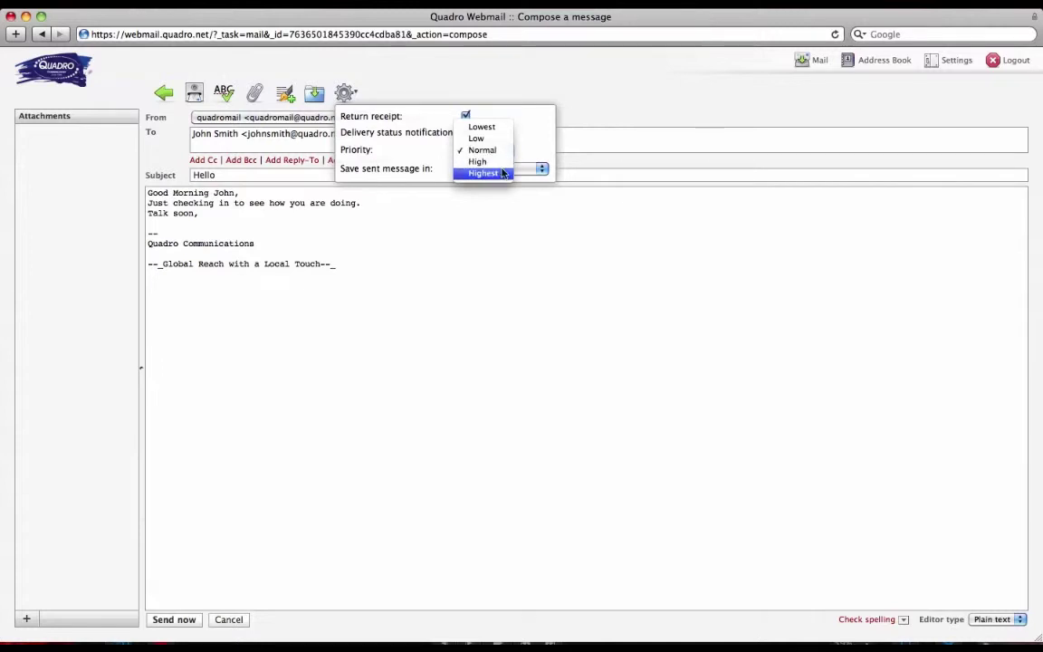
left_click(528, 152)
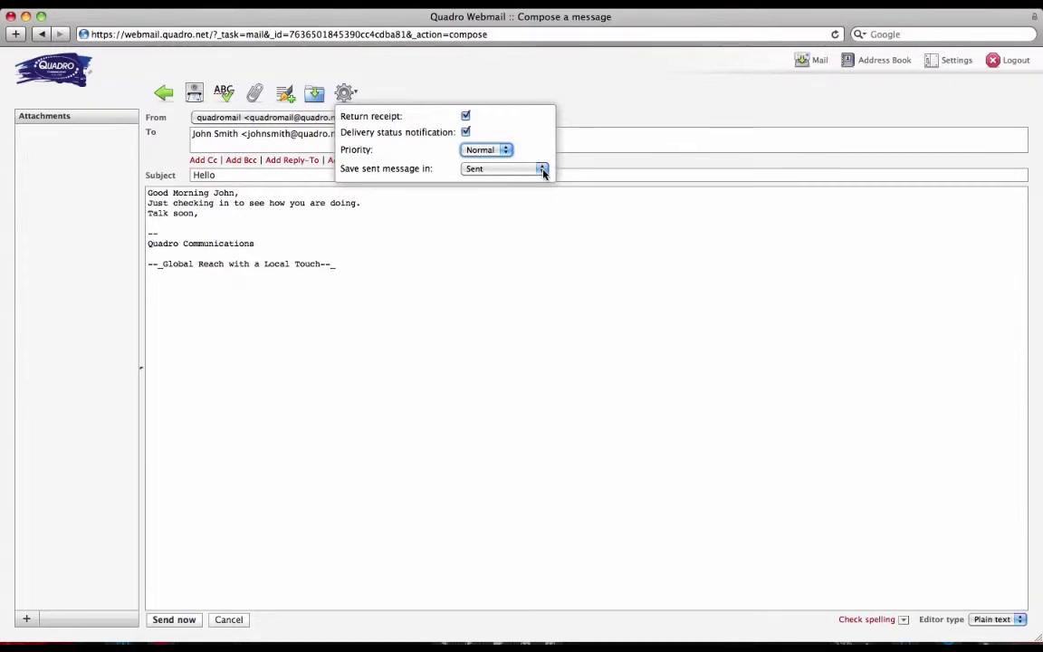
left_click(542, 170)
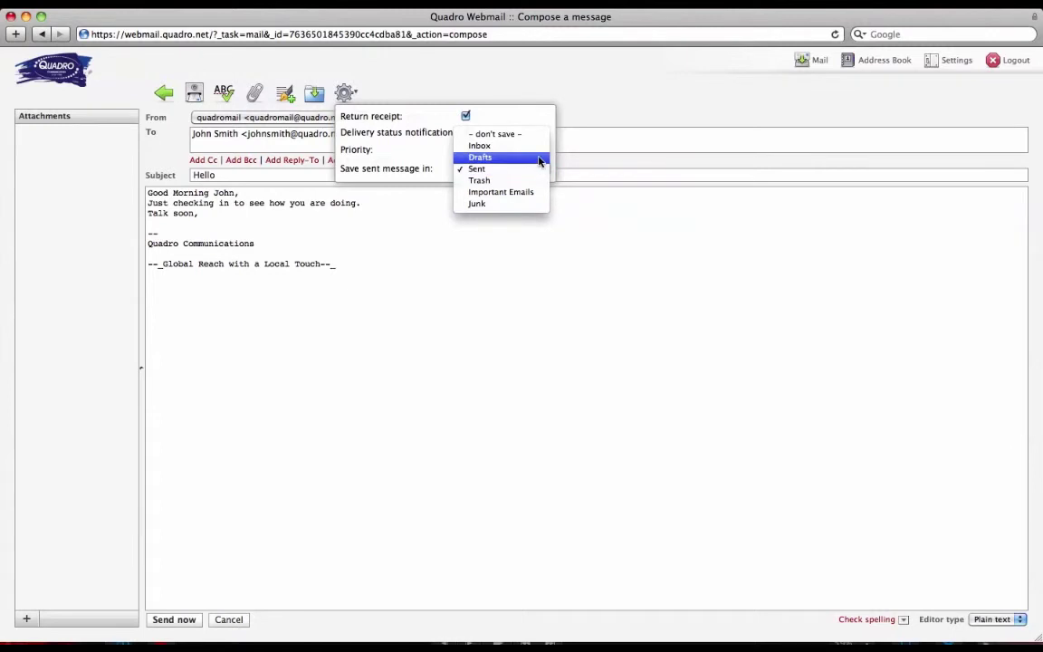
left_click(543, 119)
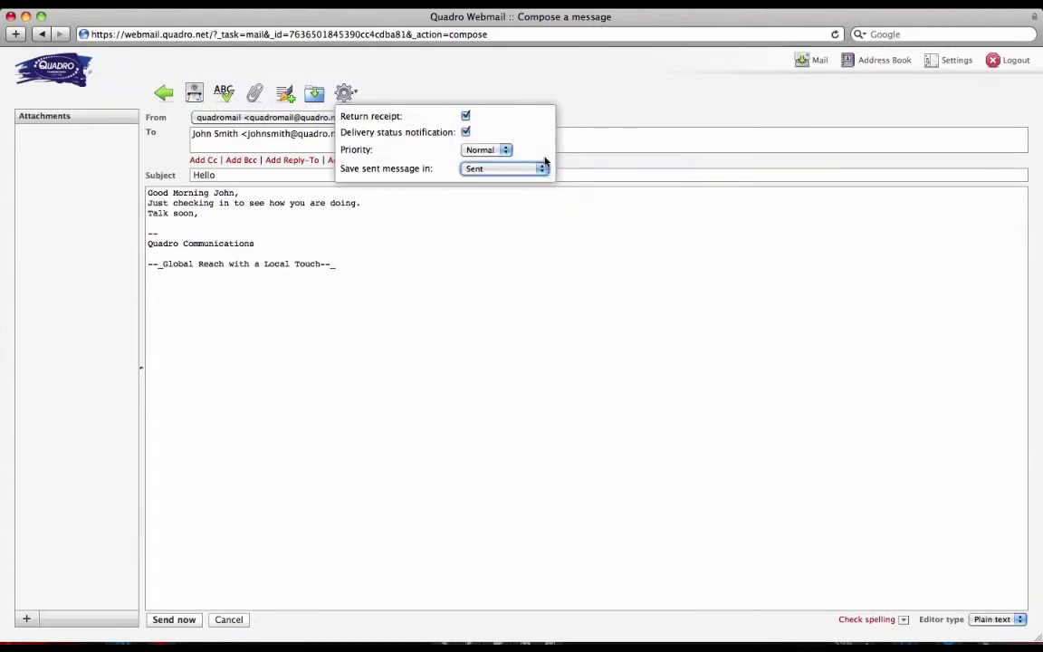
left_click(567, 101)
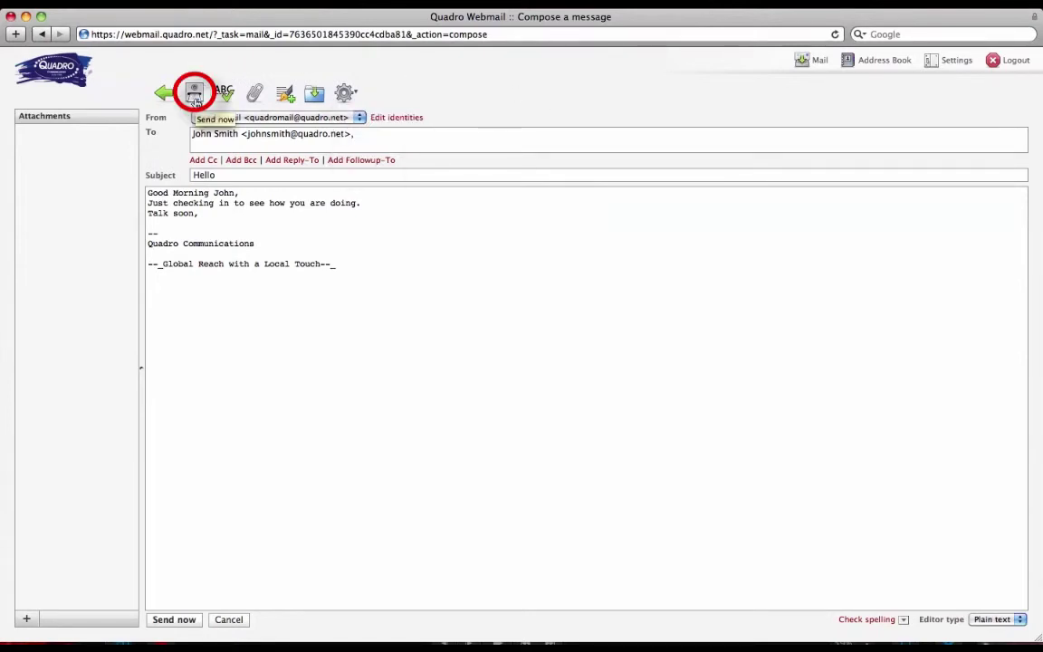
Leave the message composition and return to the message list
left_click(195, 100)
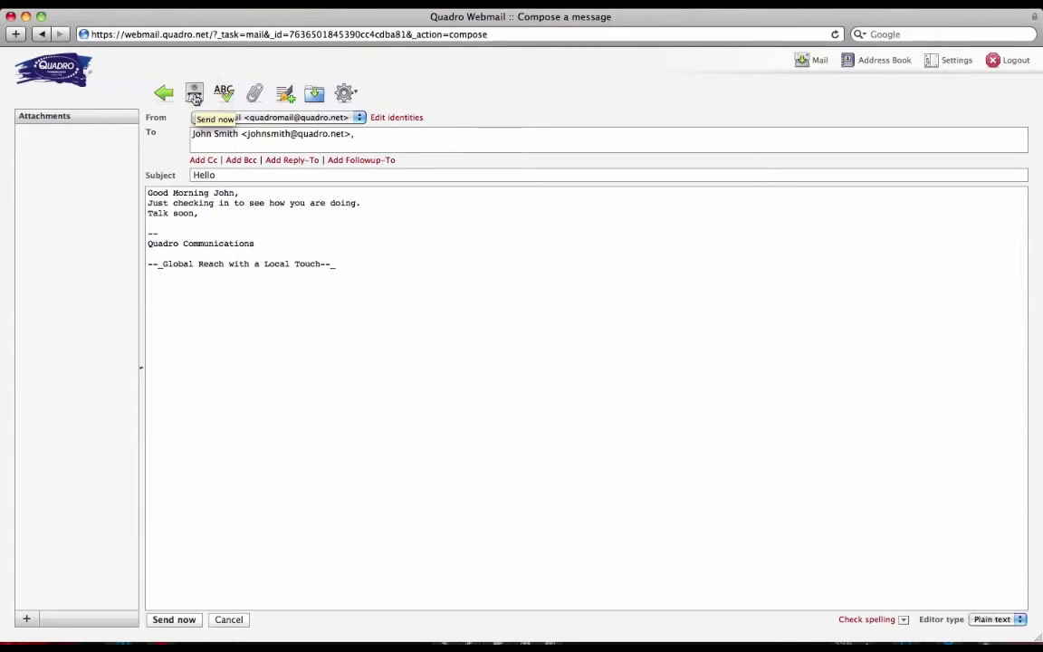
left_click(164, 94)
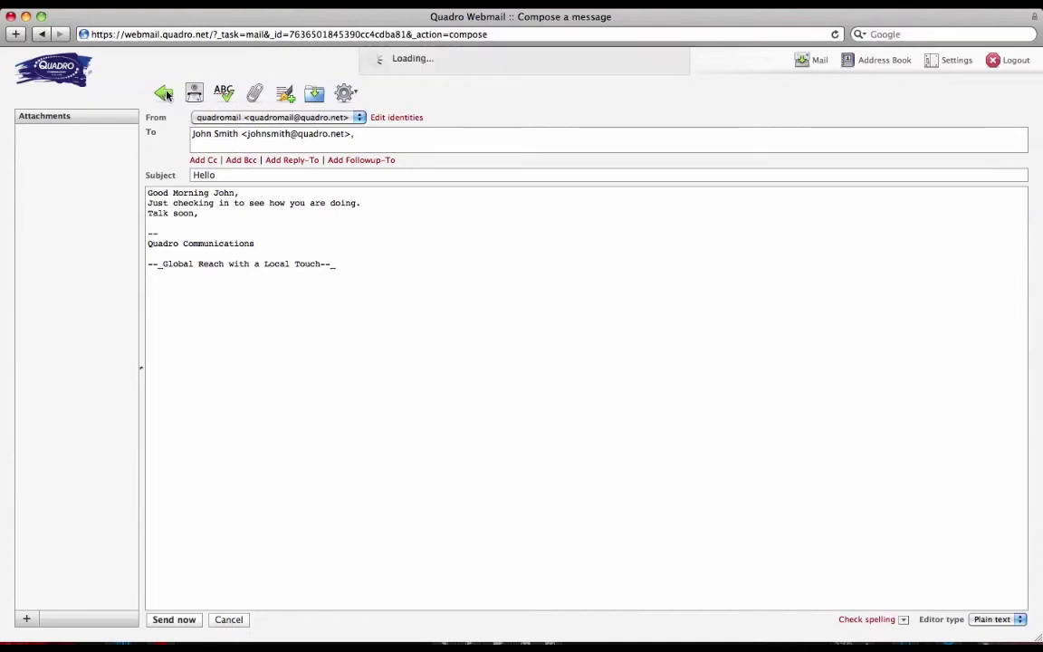